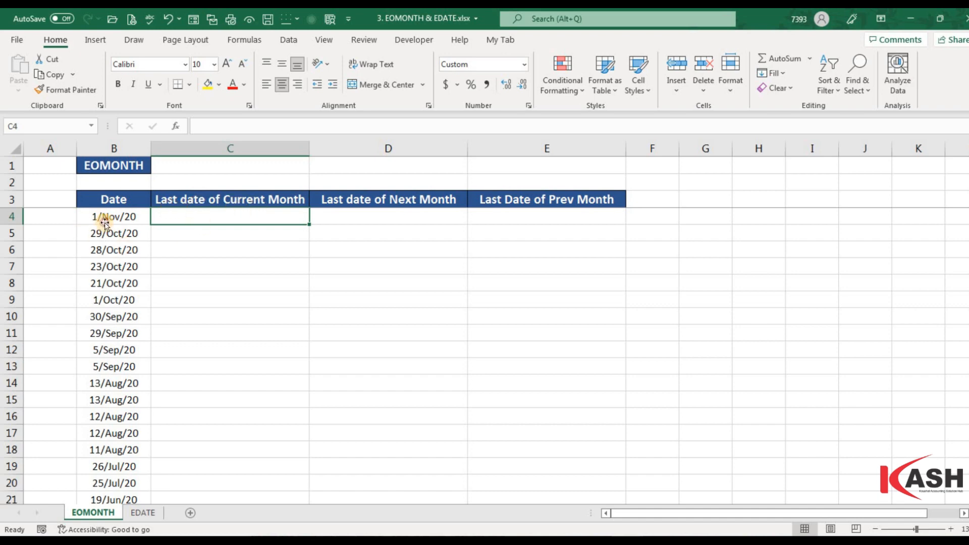
Enter =EOMONTH(B4,0) in C4 and fill it down the Last date of Current Month column
click(122, 216)
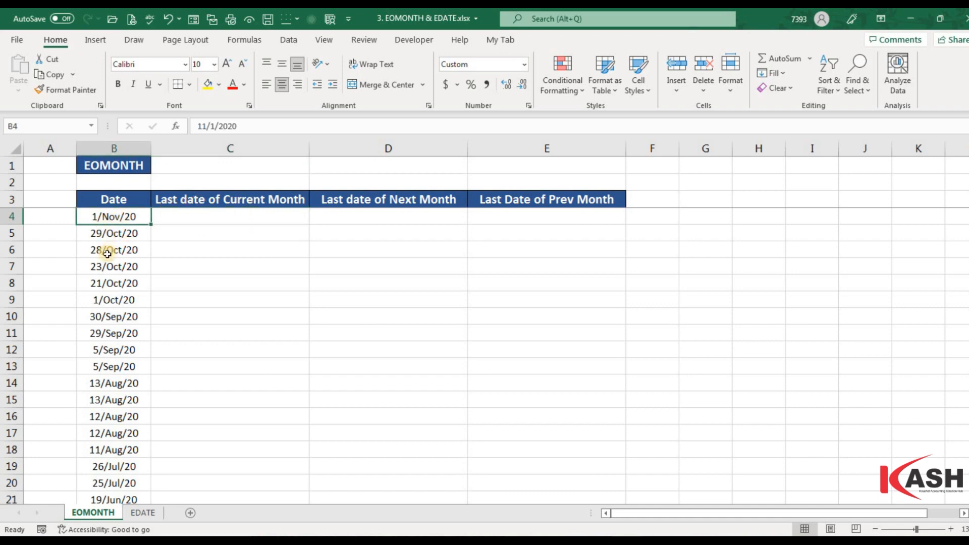
click(181, 216)
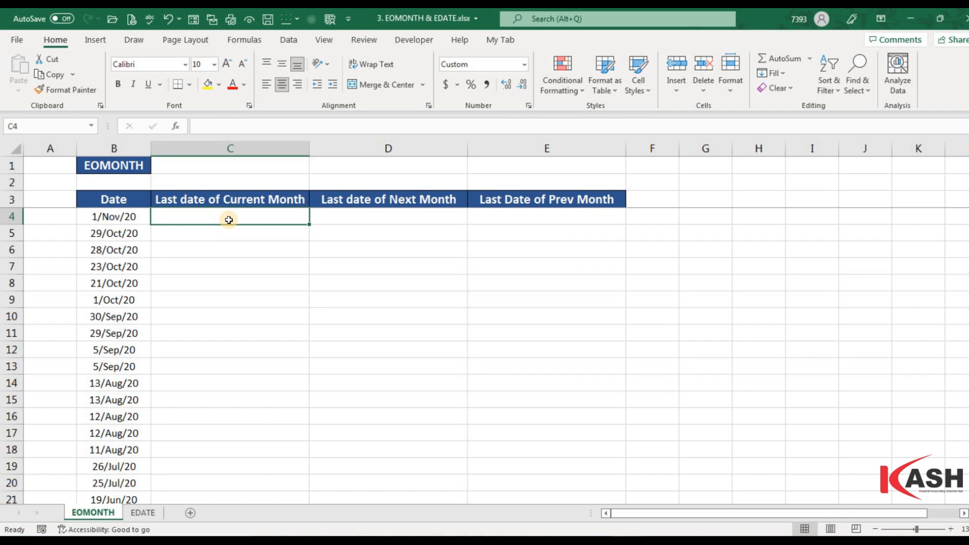
text(=)
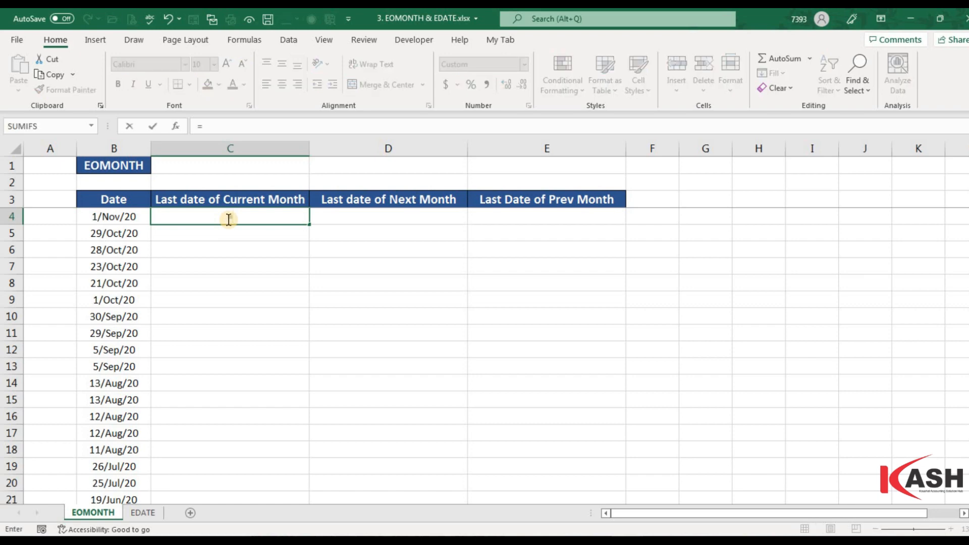
text(eo)
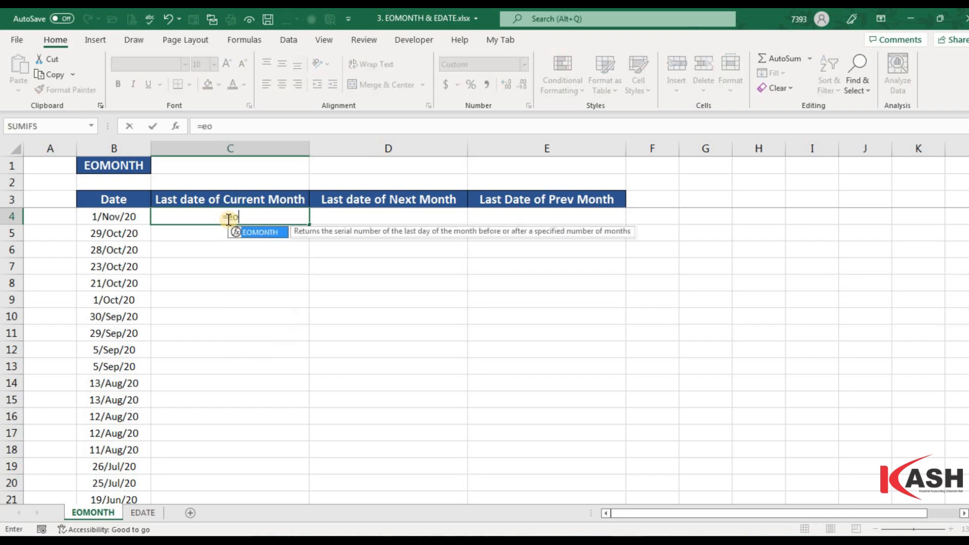
key(Tab)
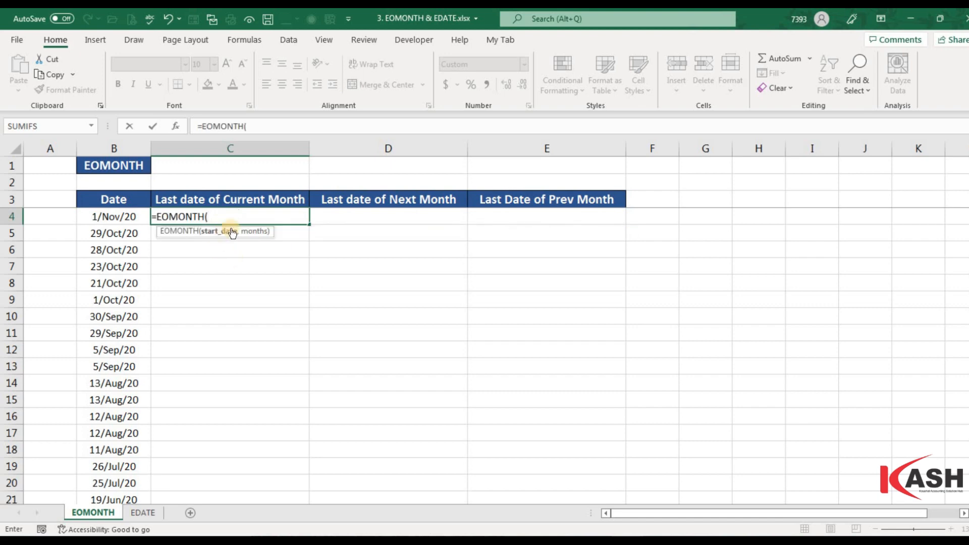
click(102, 218)
text(,)
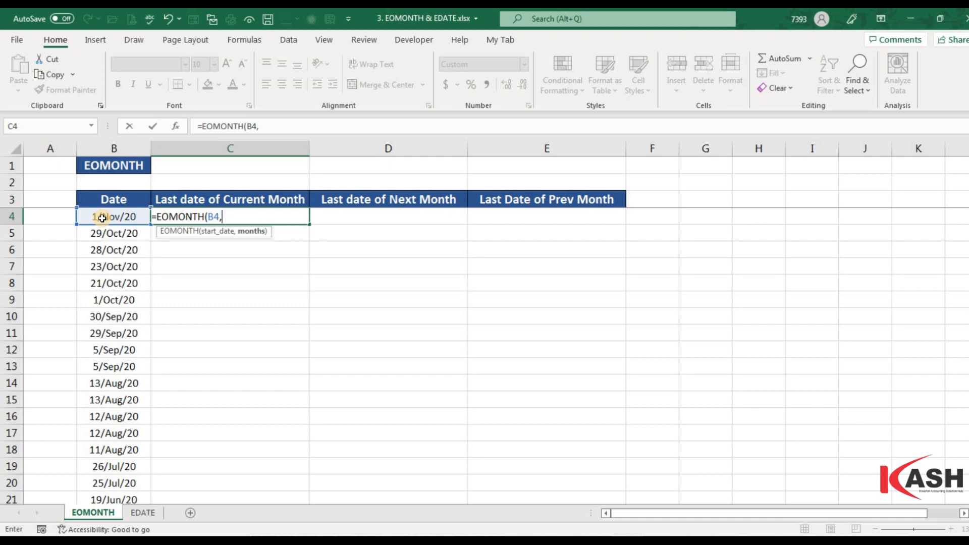
text(0))
key(Return)
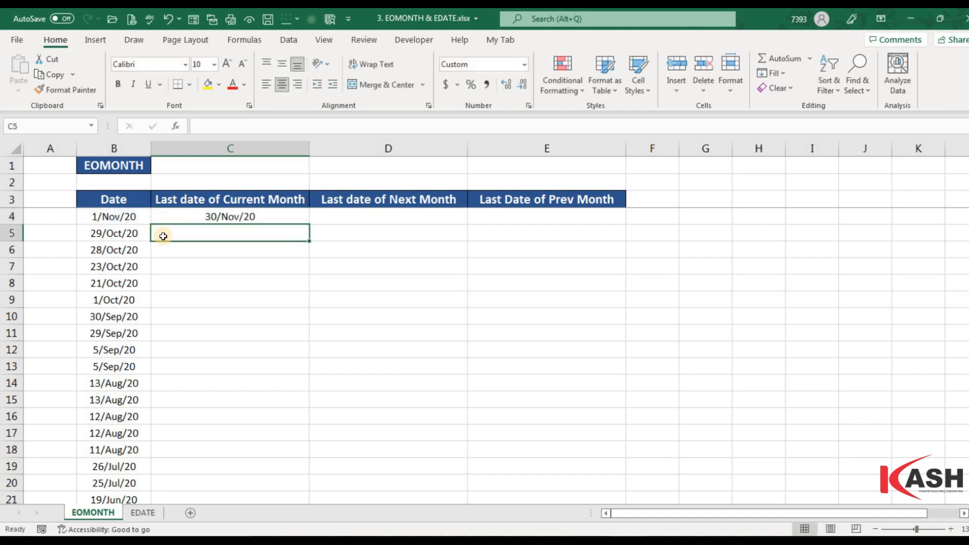
key(Up)
double_click(309, 224)
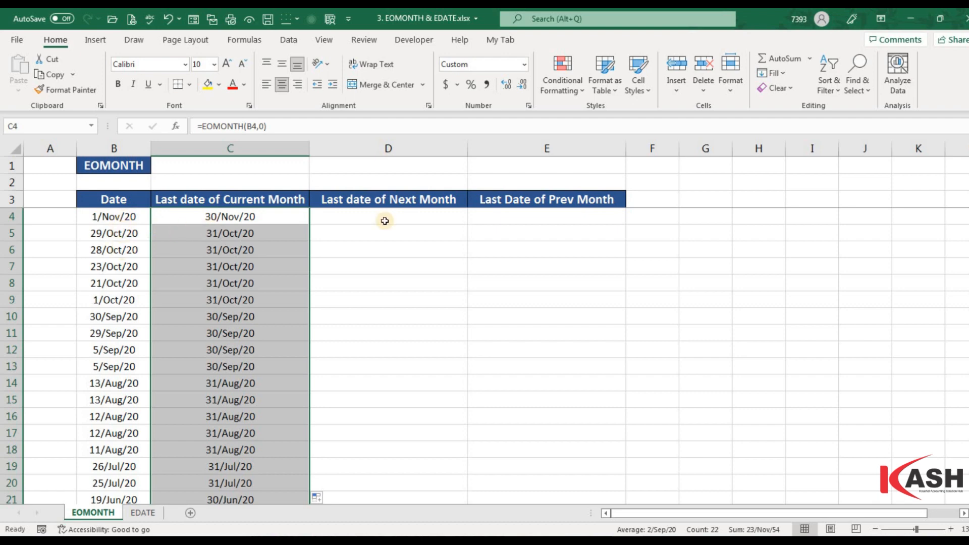
Enter =EOMONTH(B4,1) in D4 and fill it down the Last date of Next Month column
click(422, 218)
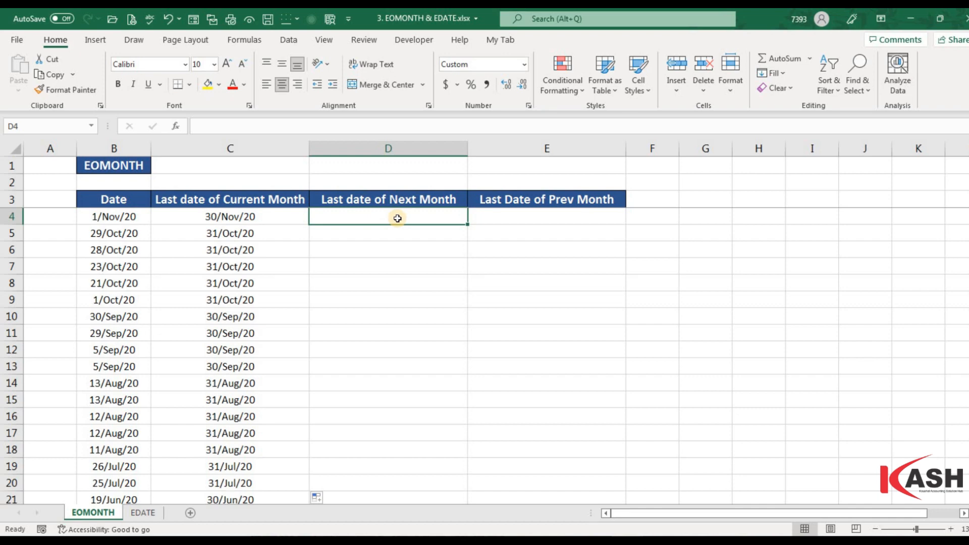
text(=eom)
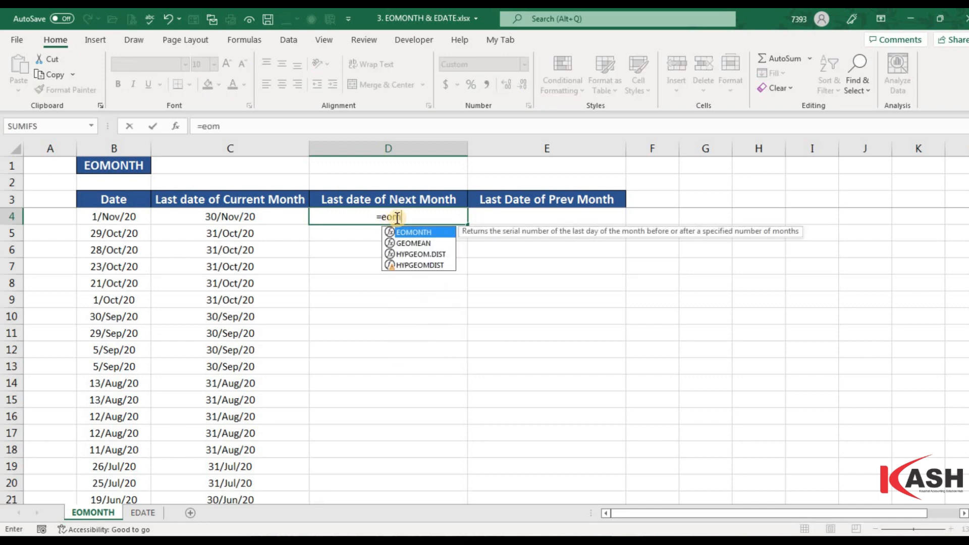
key(Tab)
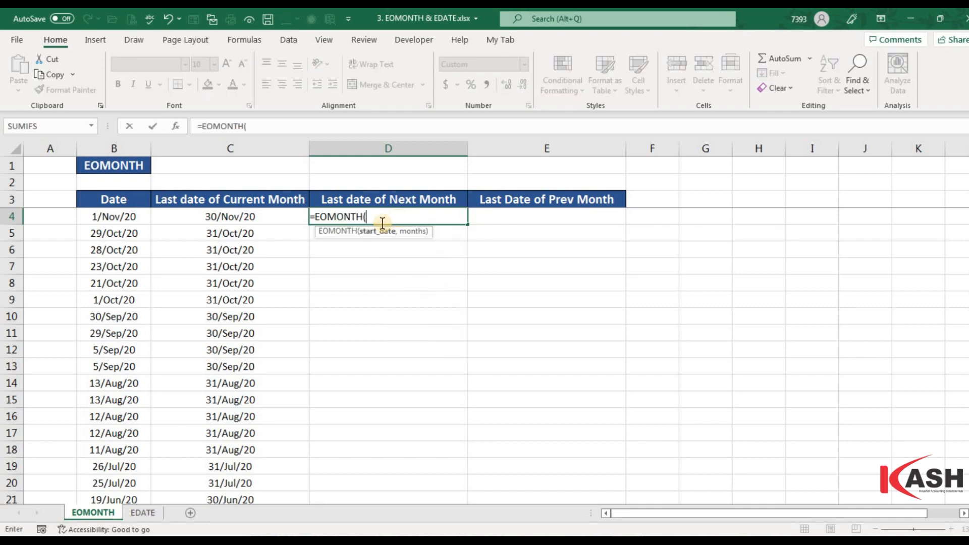
click(110, 215)
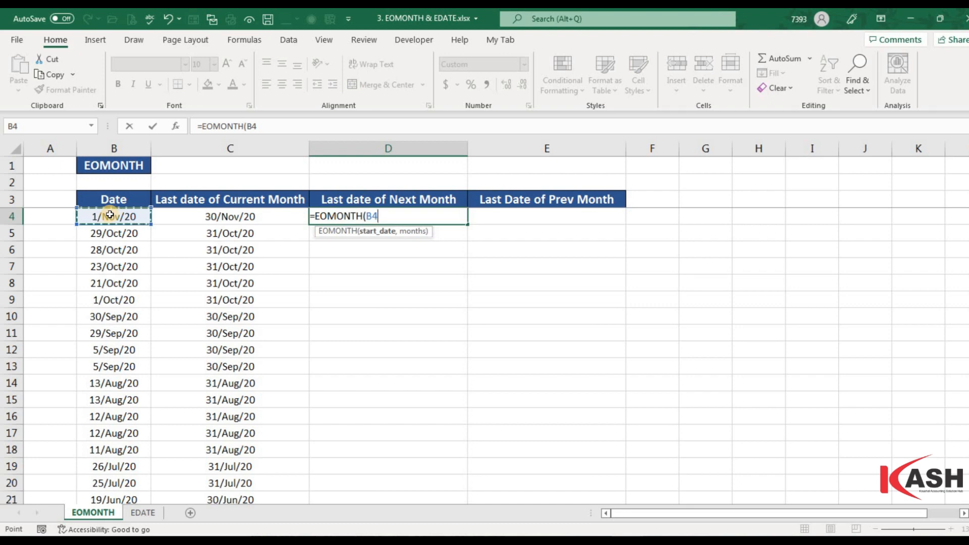
text(,)
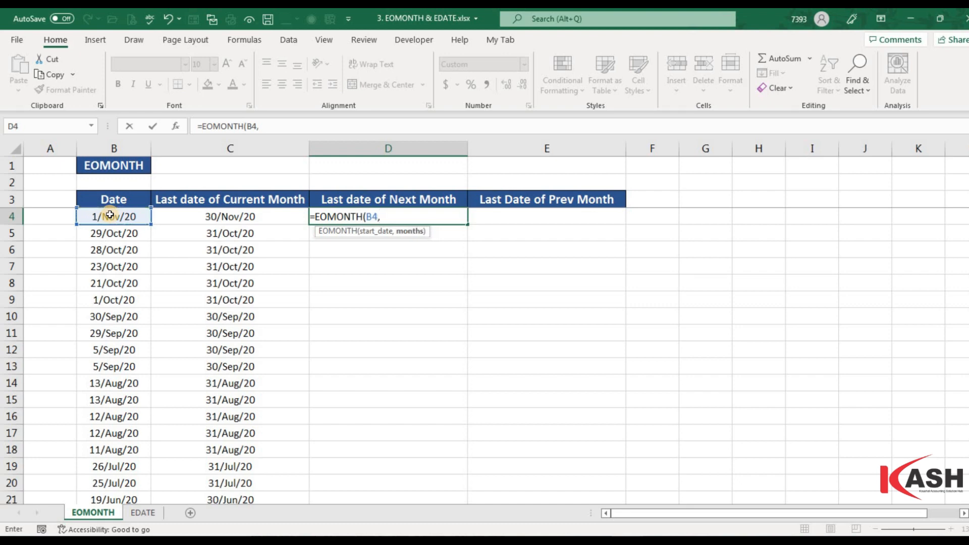
text(1)
key(Return)
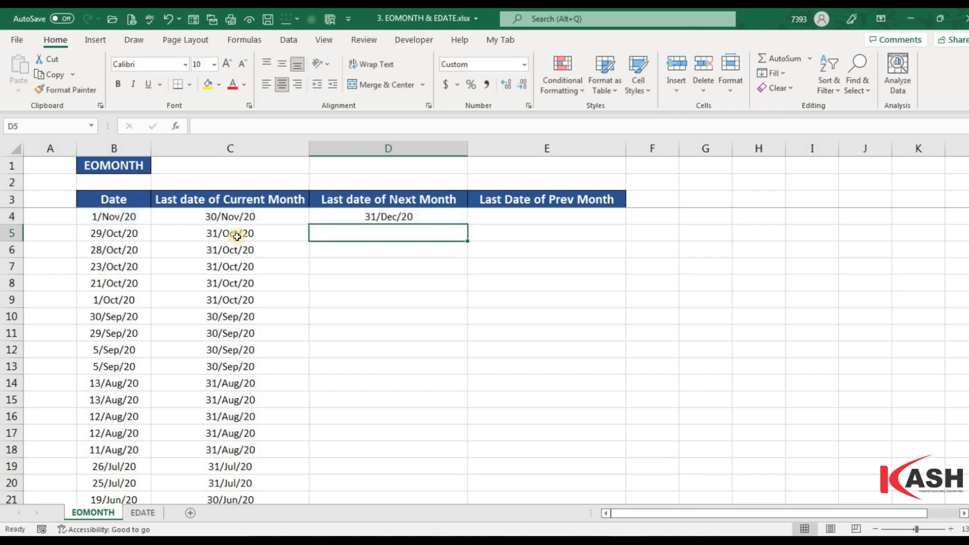
click(463, 221)
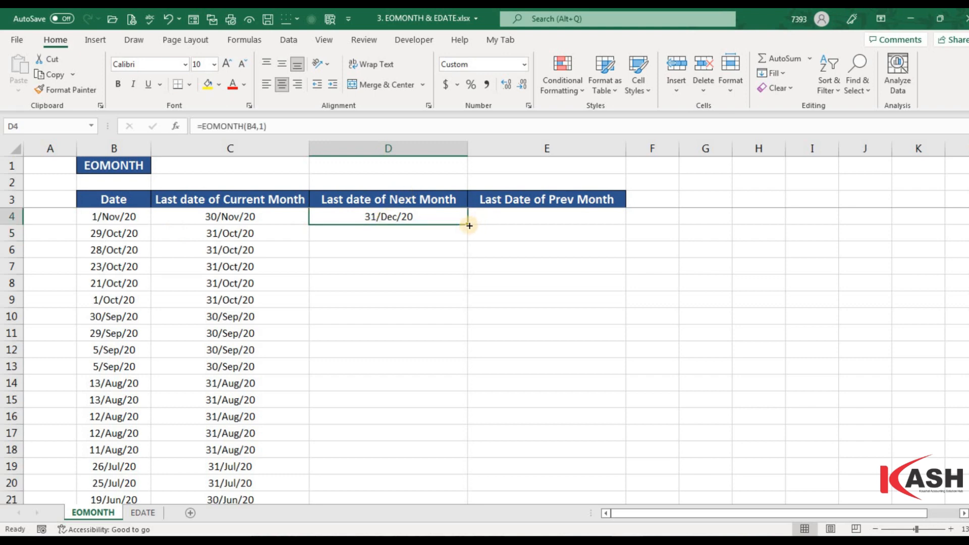
double_click(467, 225)
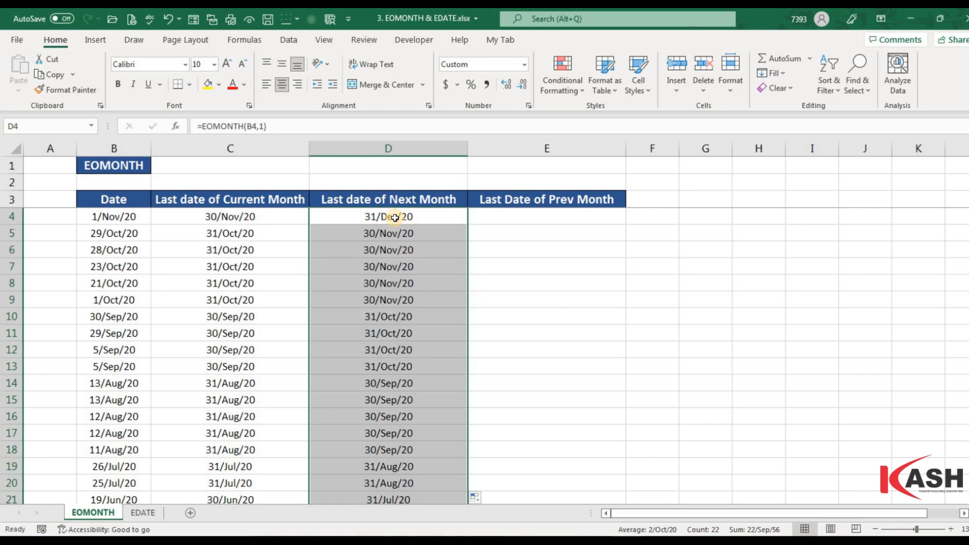
click(395, 218)
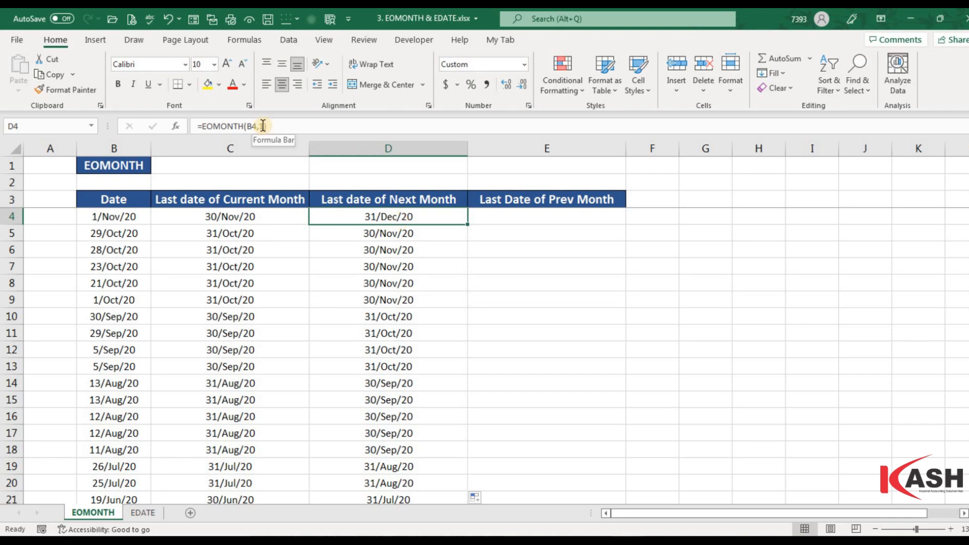
Enter =EOMONTH(B4,-1) in E4 and fill it down the Last Date of Prev Month column
click(536, 215)
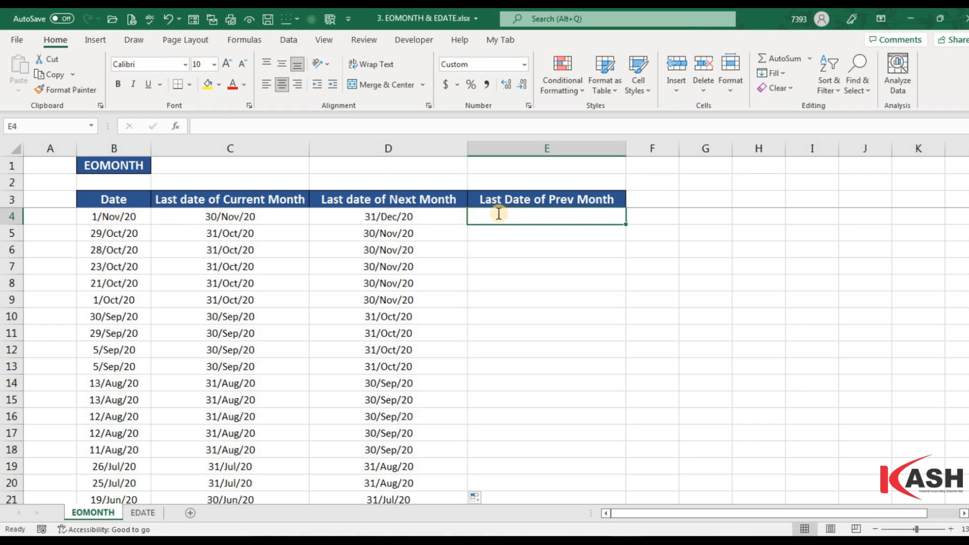
text(=eom)
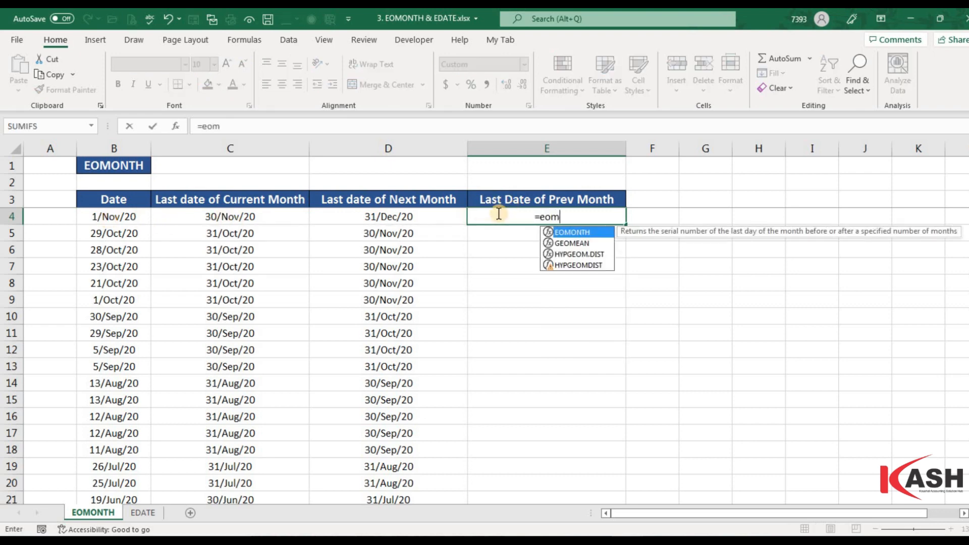
key(Tab)
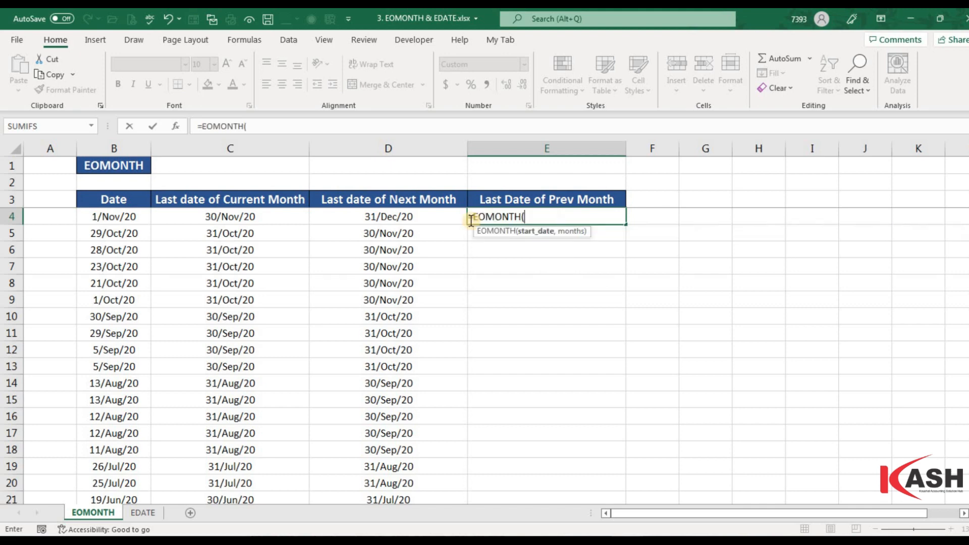
click(129, 221)
text(,)
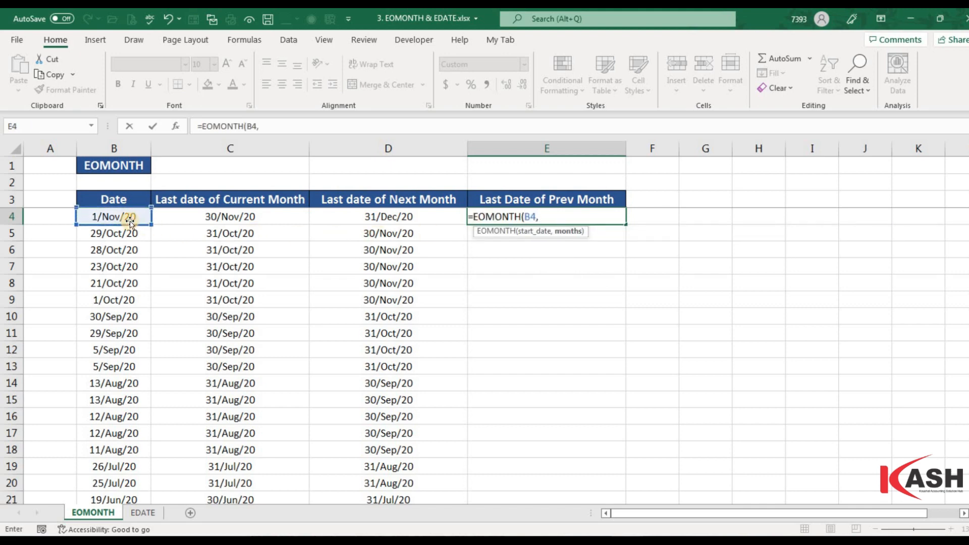
text(-1))
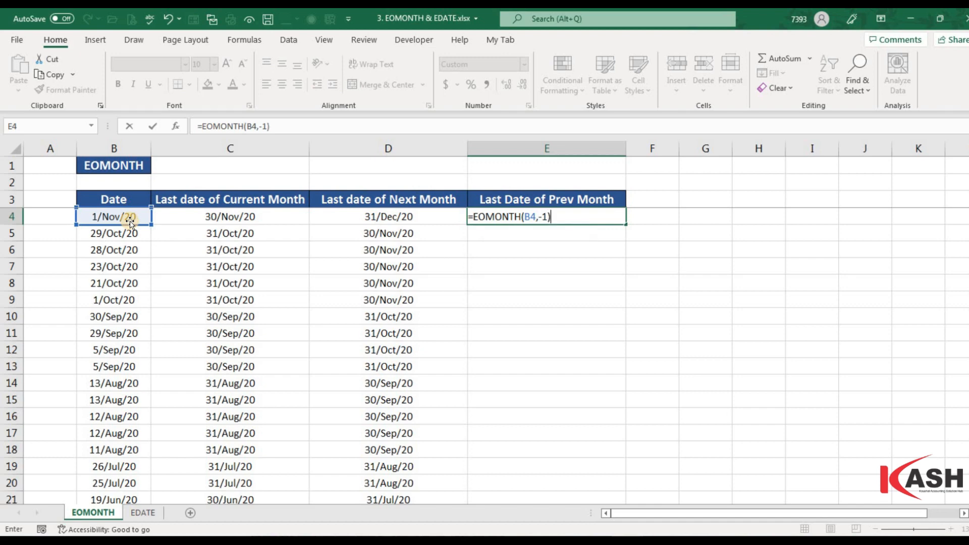
key(Return)
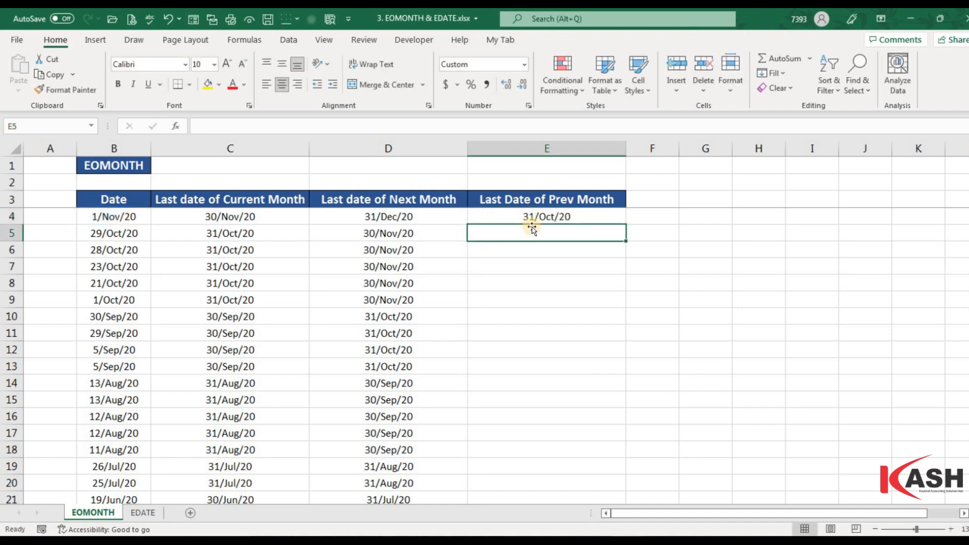
click(565, 219)
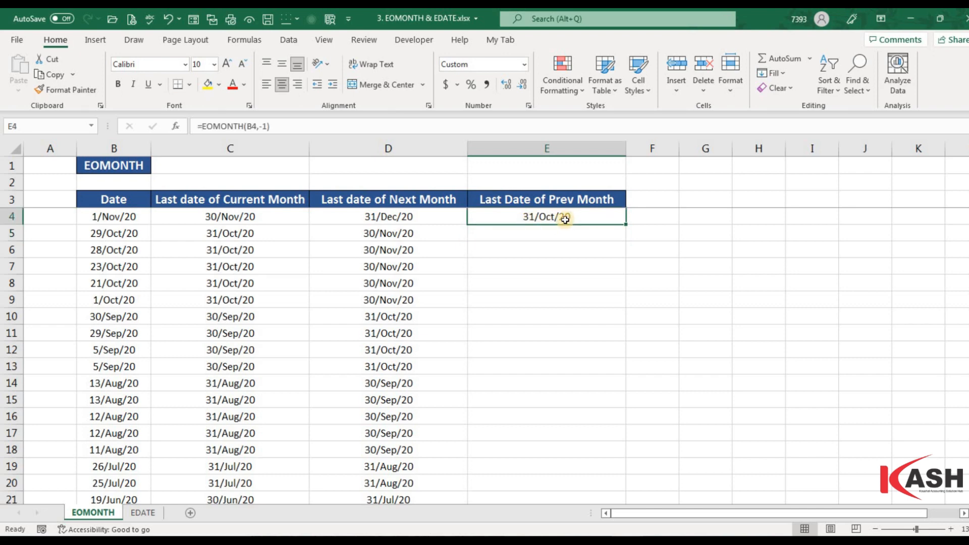
double_click(627, 228)
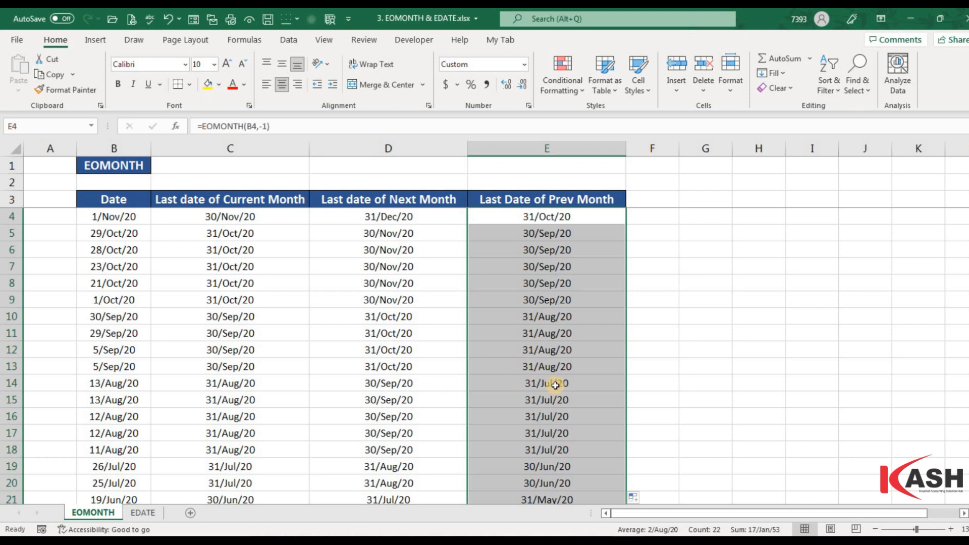
On the EDATE sheet, enter =EDATE(B4,-1) in C4 to get the date one month before the first date
key(ctrl+Page_Down)
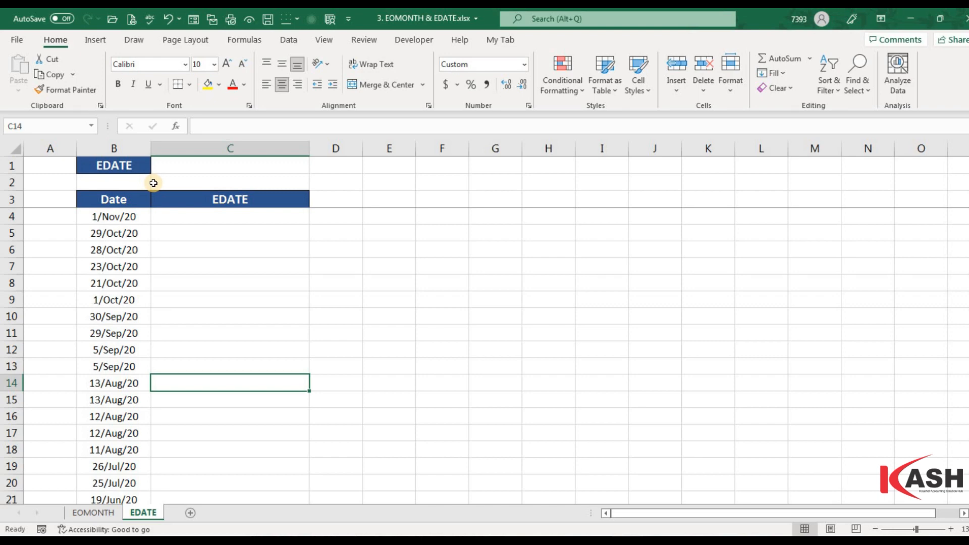
click(205, 217)
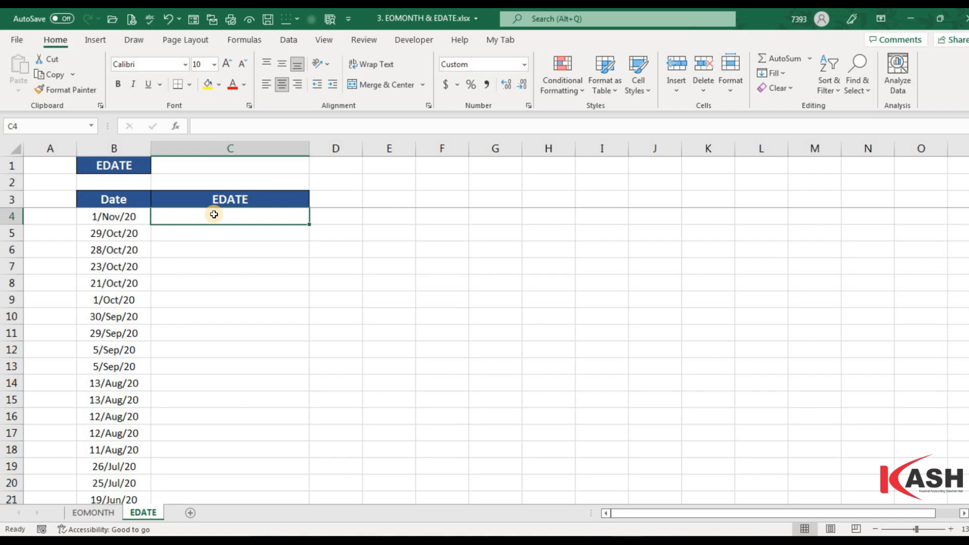
text(=ed)
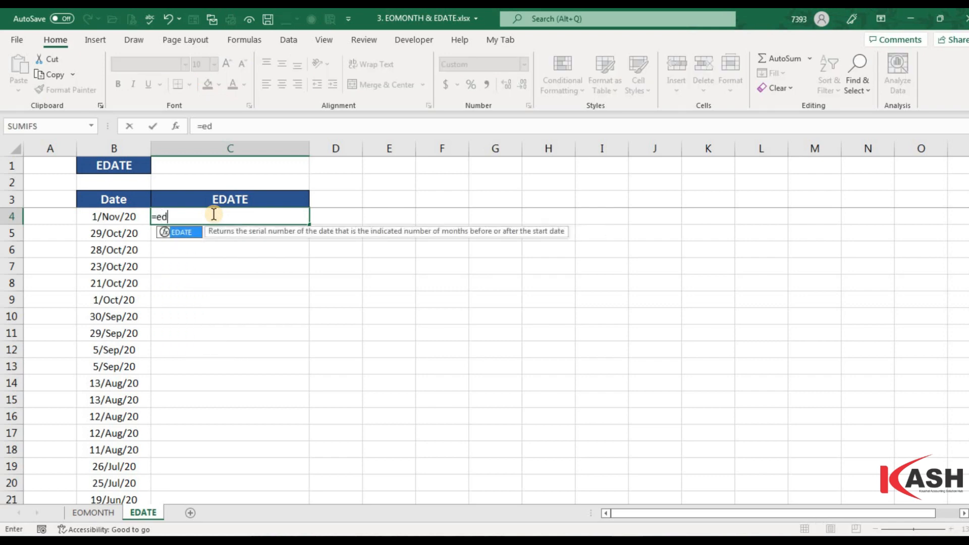
key(Tab)
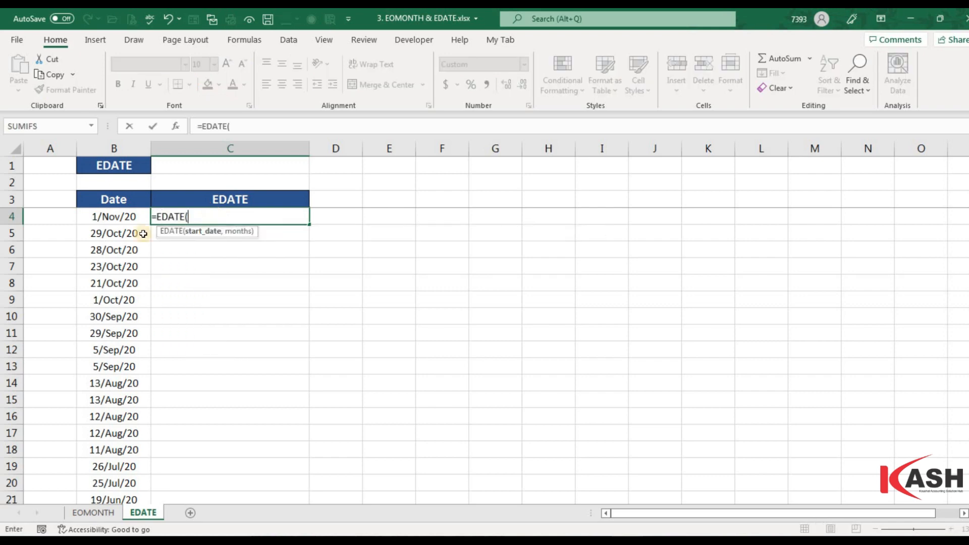
click(88, 221)
text(,-1)
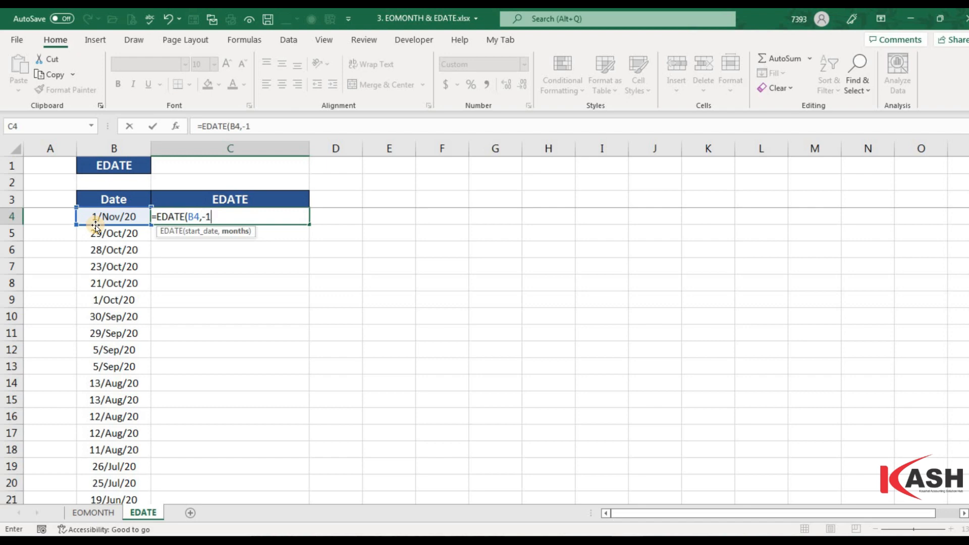
text())
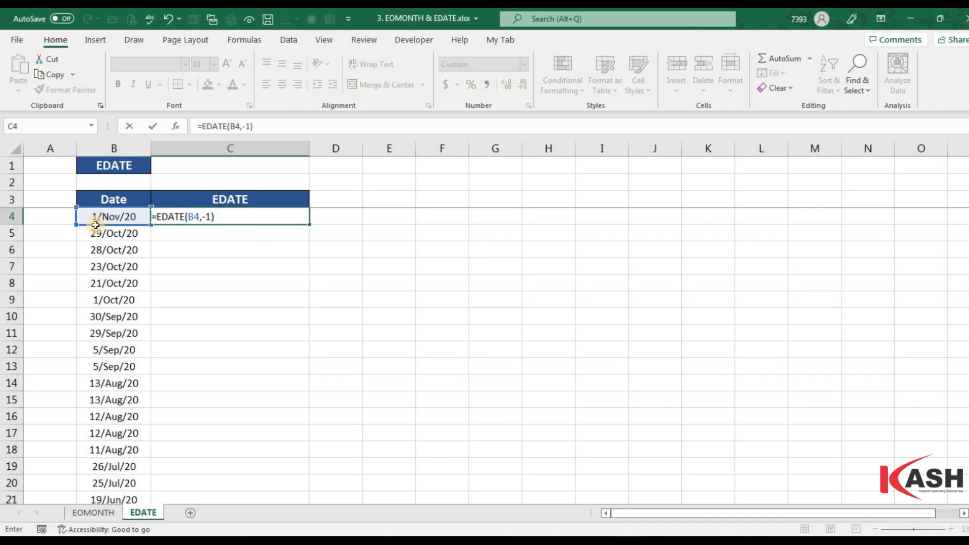
key(Return)
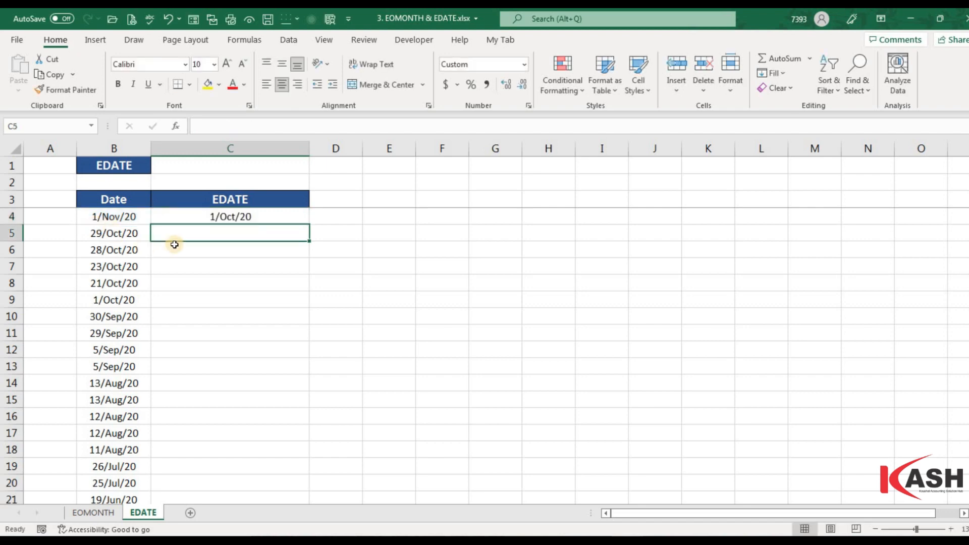
Change the months argument of the EDATE formula in C4 to -2
click(238, 216)
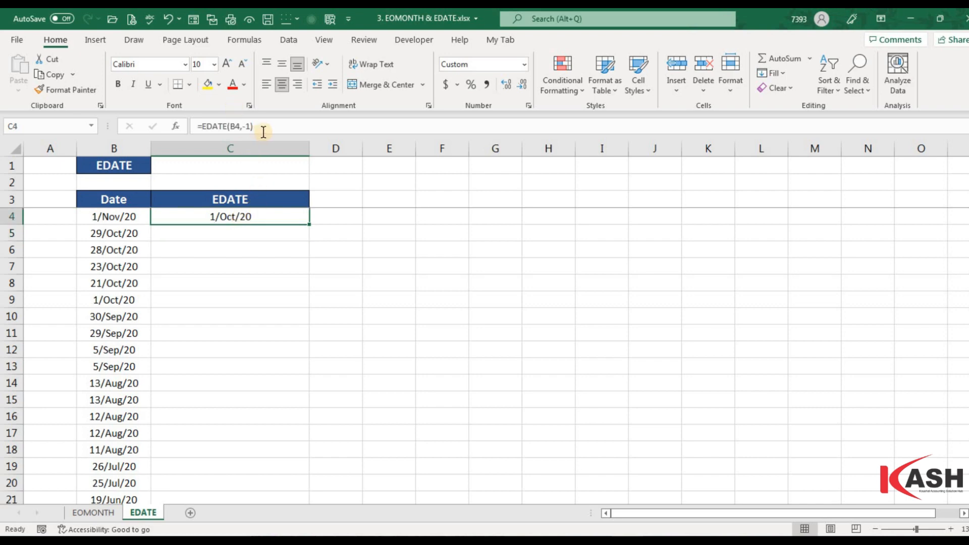
click(244, 124)
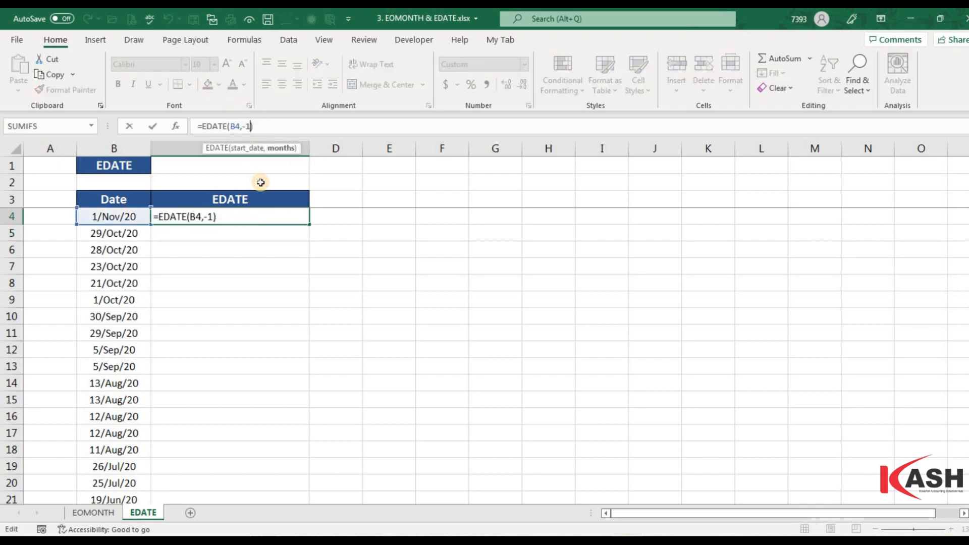
key(BackSpace)
text(2)
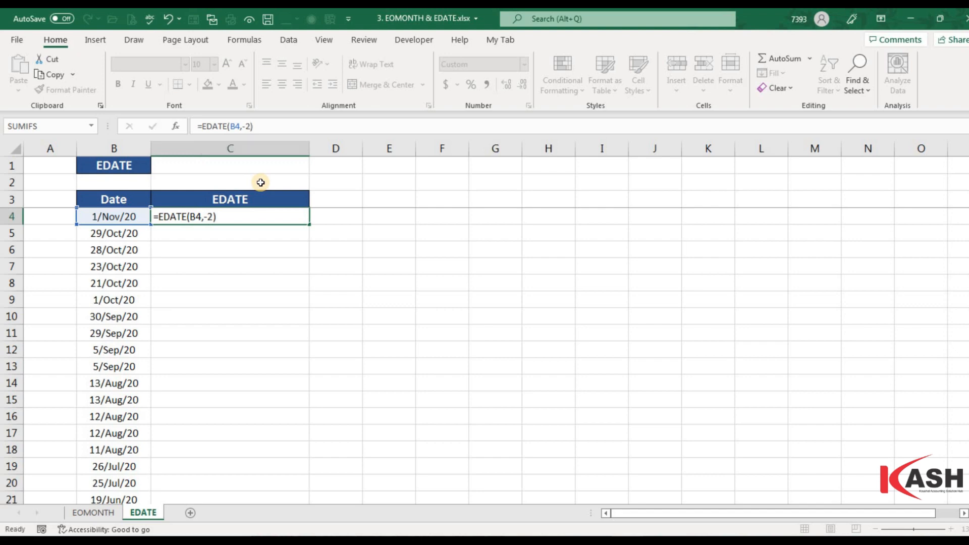
Set the months argument of the EDATE formula in C4 to 1 and fill it down the EDATE column
key(Return)
click(230, 216)
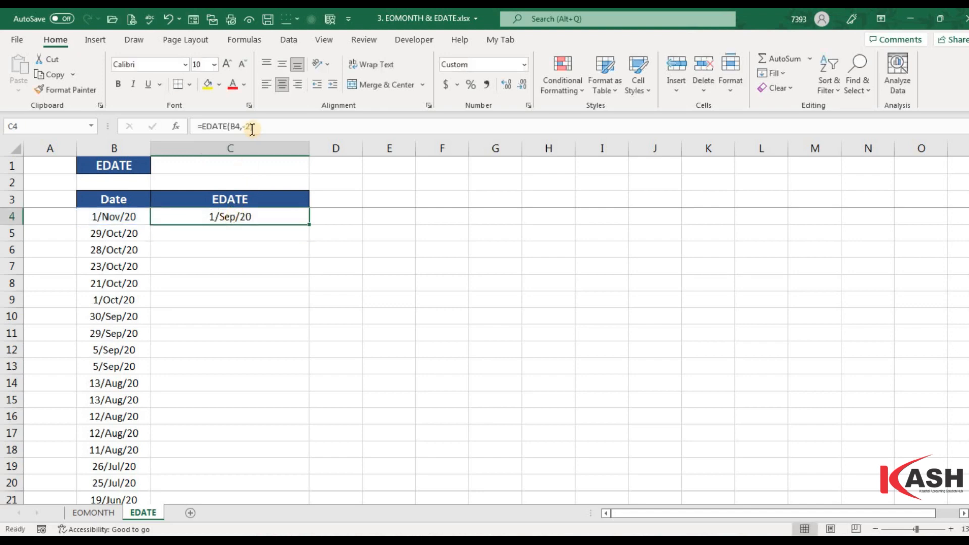
click(250, 126)
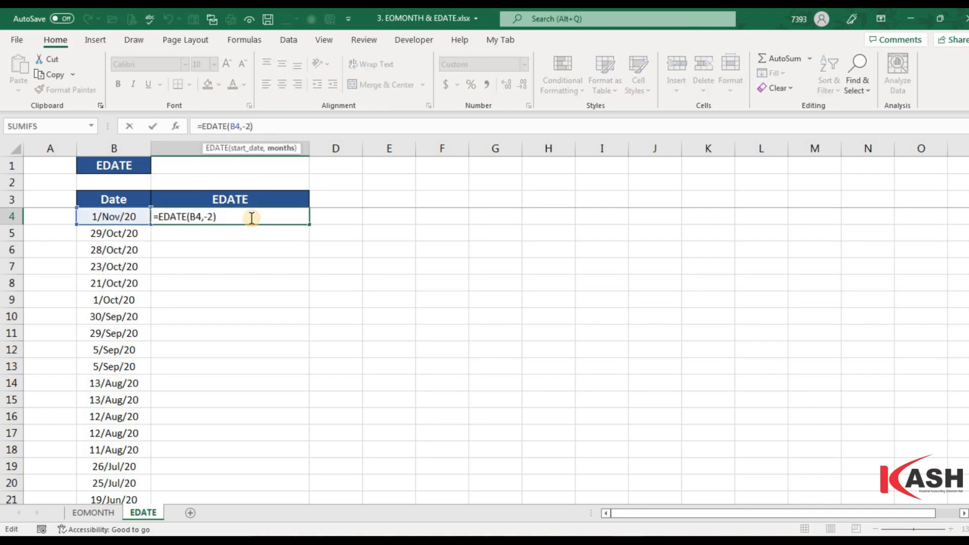
key(BackSpace)
key(BackSpace)
text(1)
key(Return)
click(303, 221)
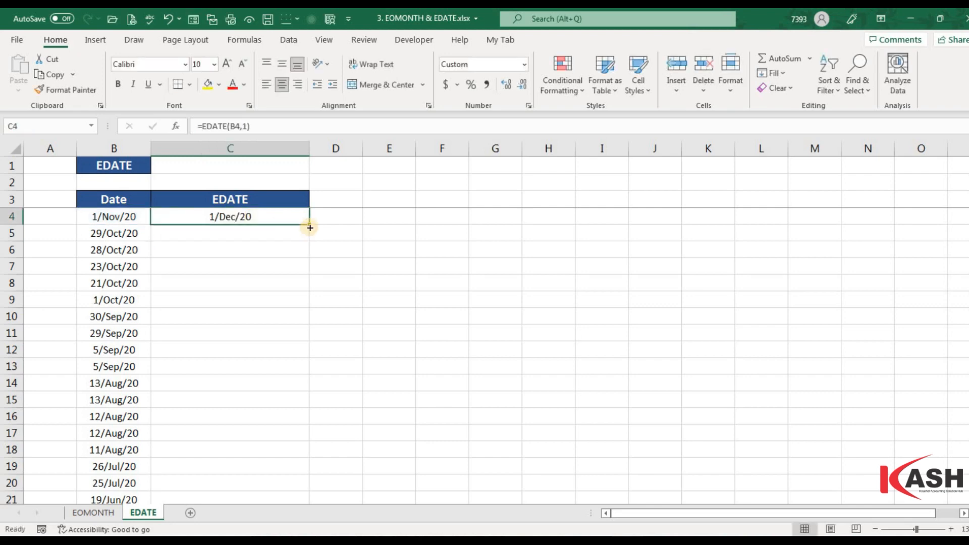
double_click(310, 227)
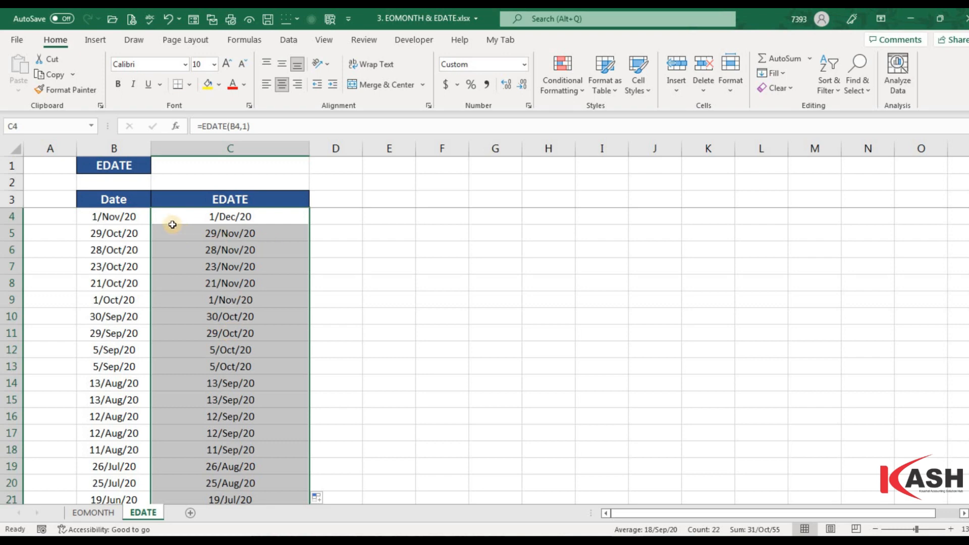
Change the months argument of the EDATE formula in C4 to 2
click(187, 212)
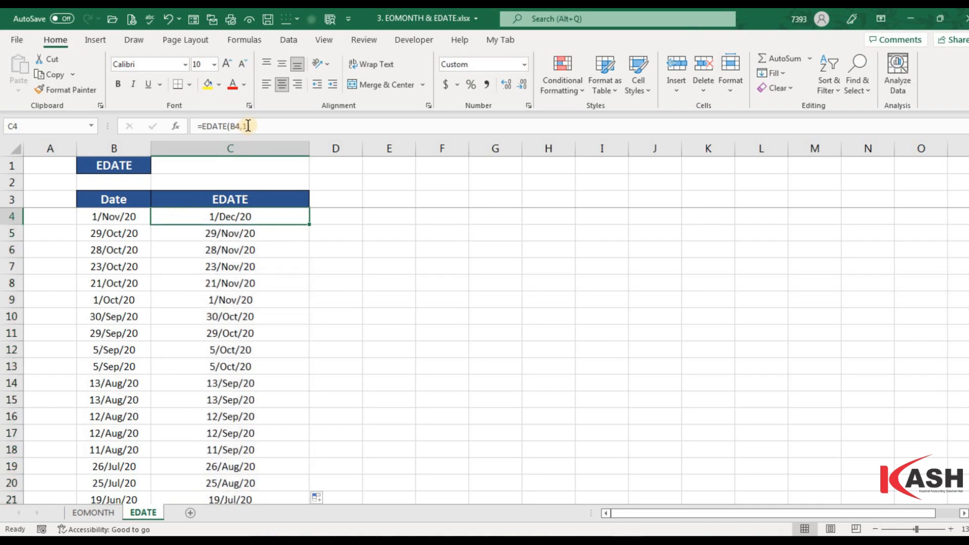
key(F2)
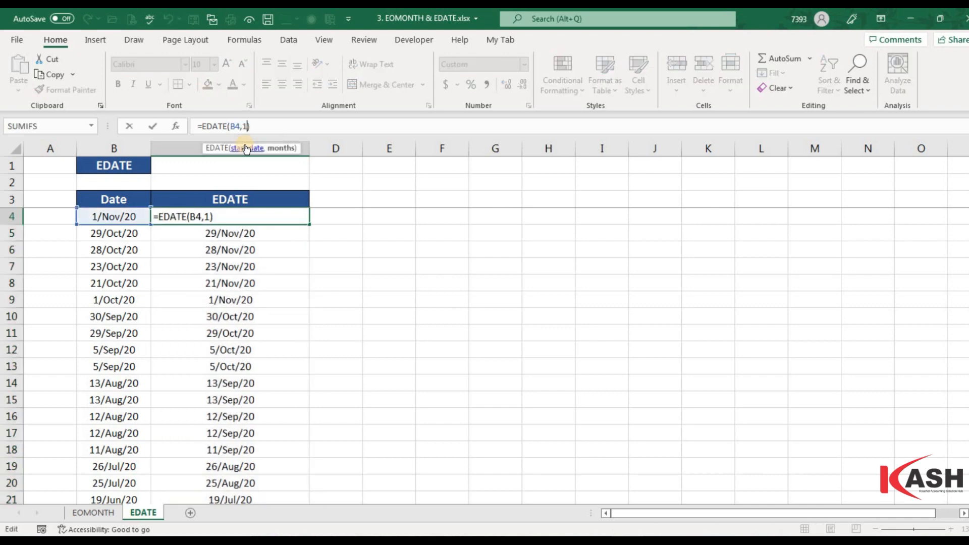
key(BackSpace)
text(2)
key(Return)
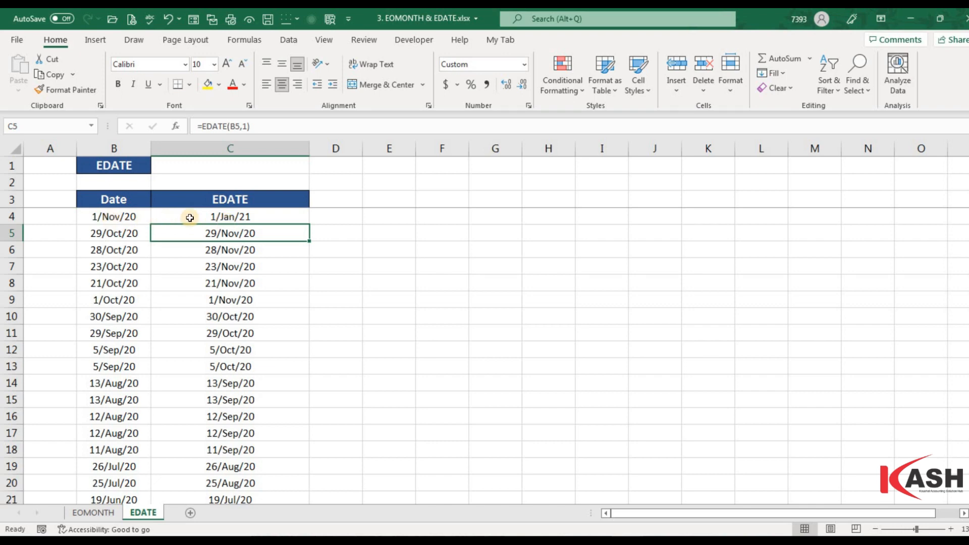
Change the months argument of the EDATE formula in C4 to 3 and reselect the cell
key(Up)
click(248, 126)
key(BackSpace)
text(2)
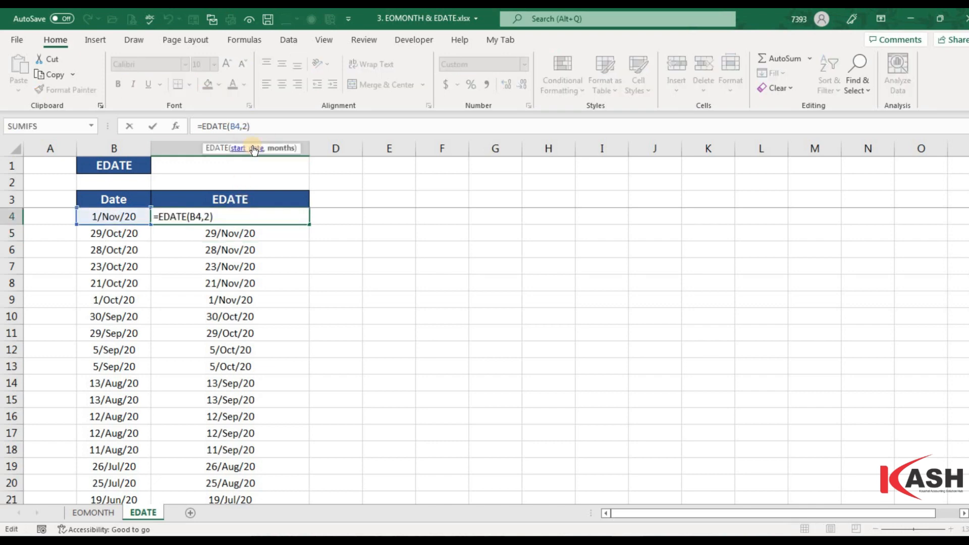
key(BackSpace)
text(3)
key(Return)
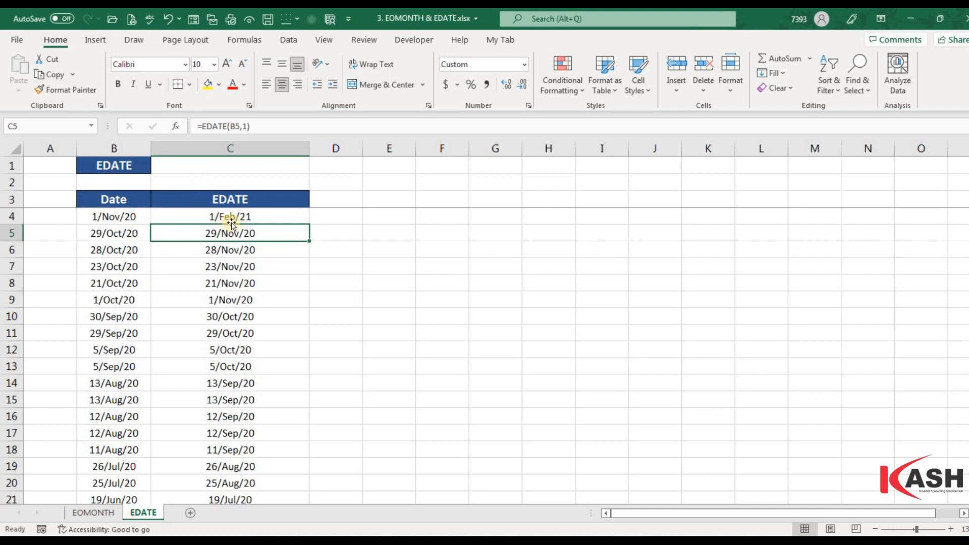
click(306, 219)
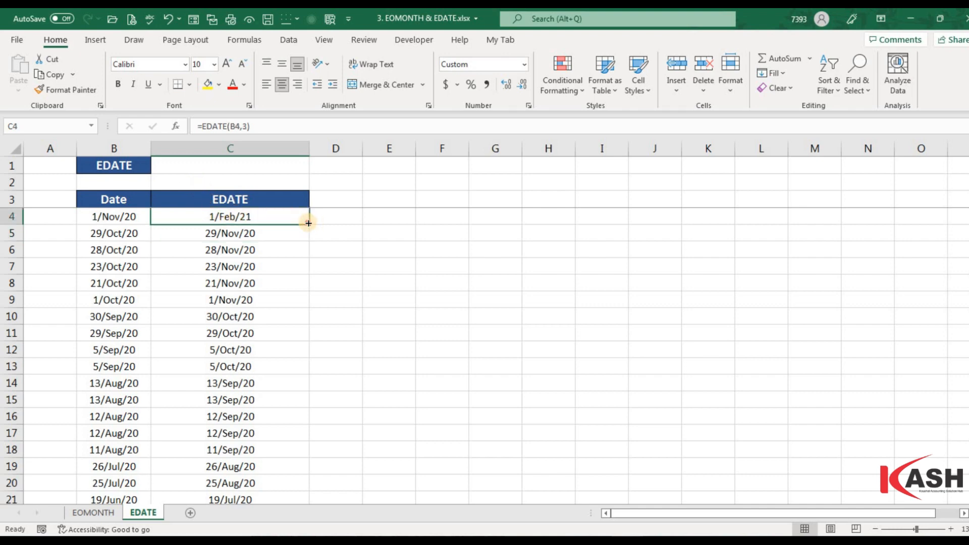